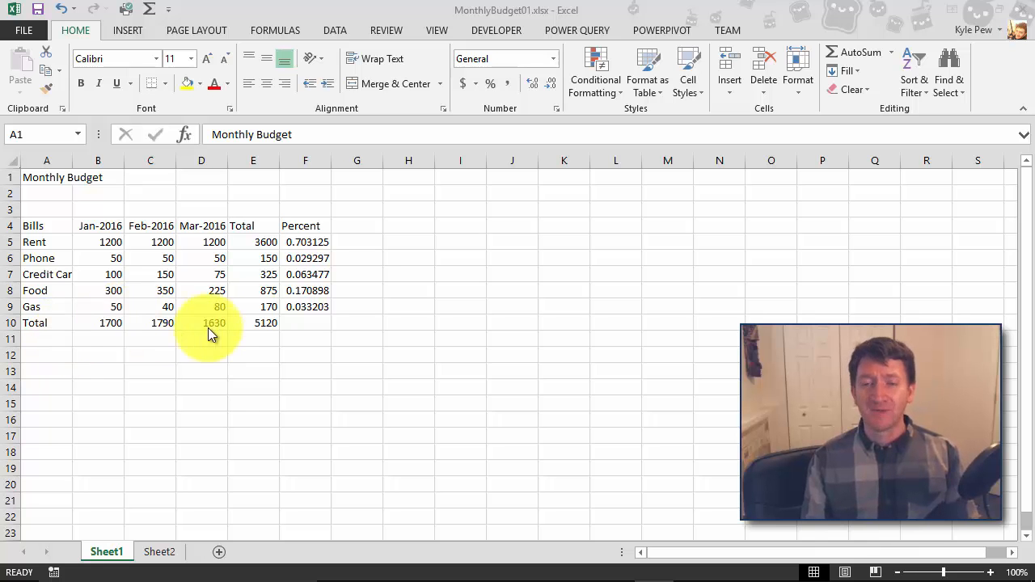
Clear the existing totals from the Total row, B10:E10, and from the Total column, E5:E9.
left_click(99, 322)
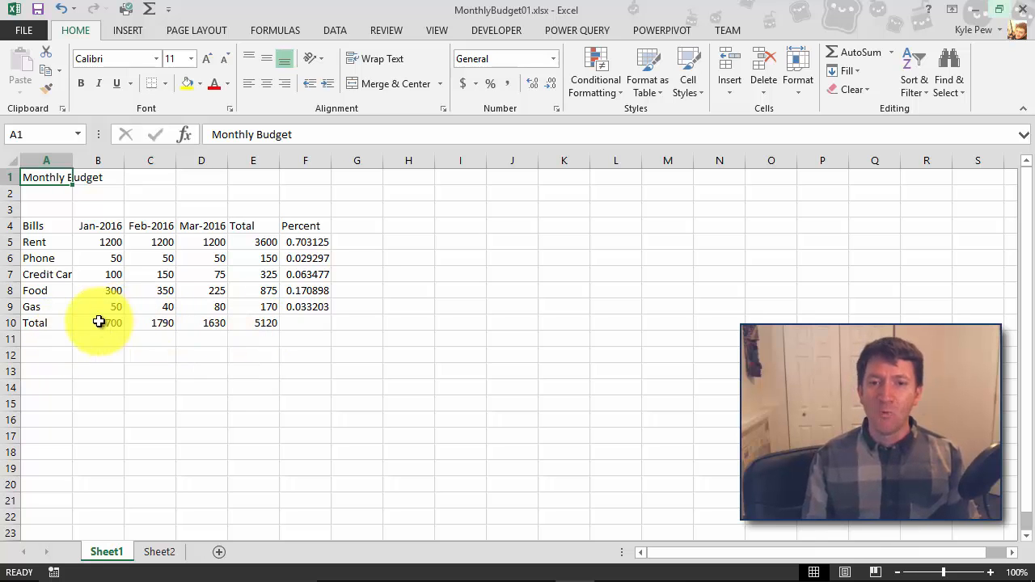
left_click_drag(99, 322, 242, 331)
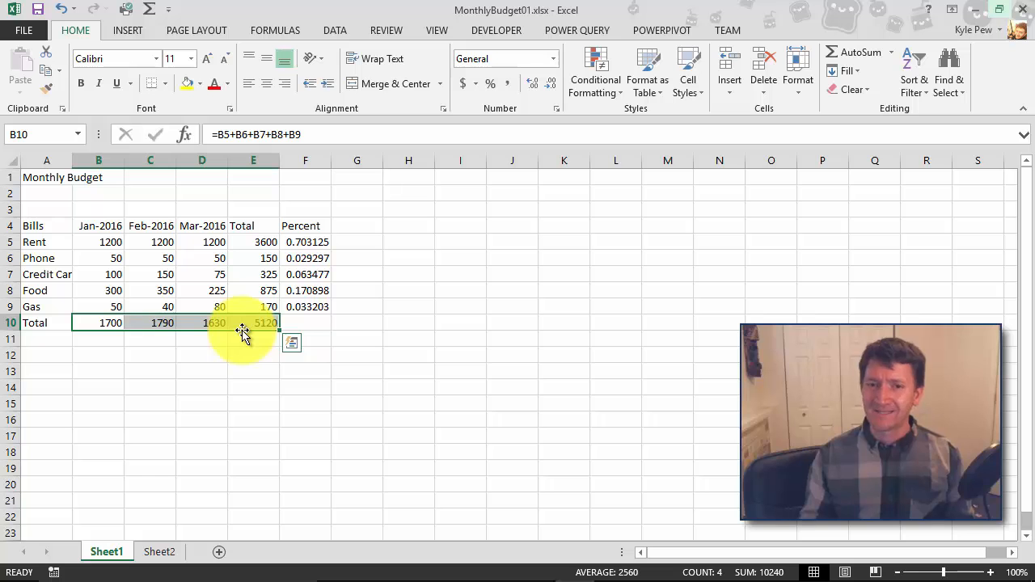
key("Delete")
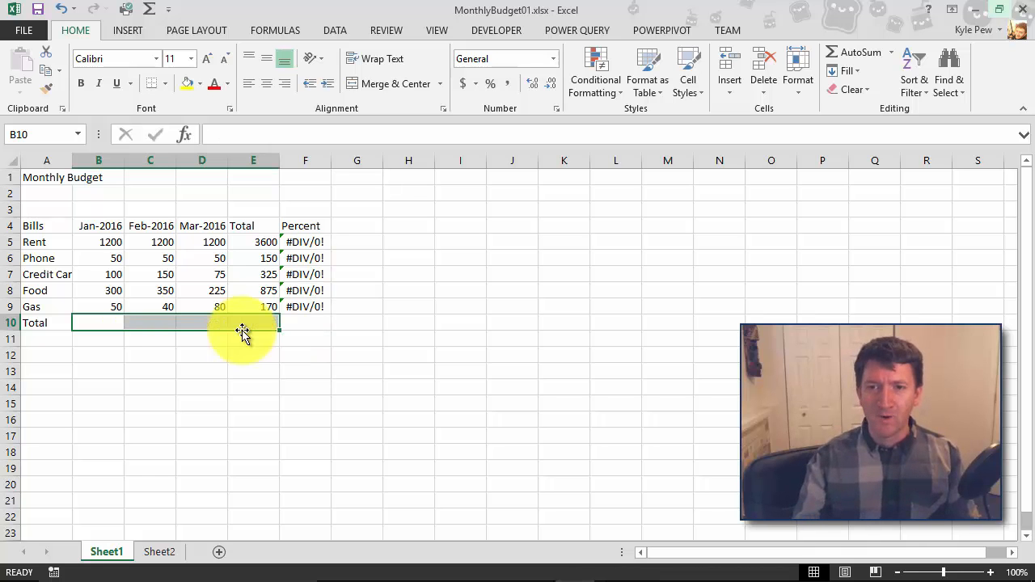
left_click_drag(259, 243, 250, 305)
key("Delete")
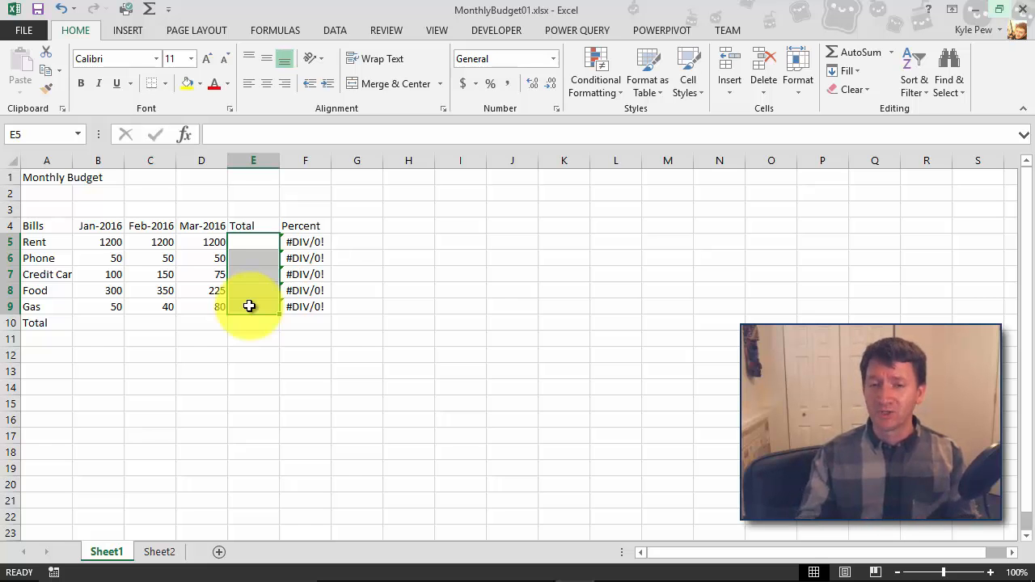
Insert the SUM function from the Math & Trig category into B10, keeping the January figures uncovered by its arguments dialog.
left_click(94, 325)
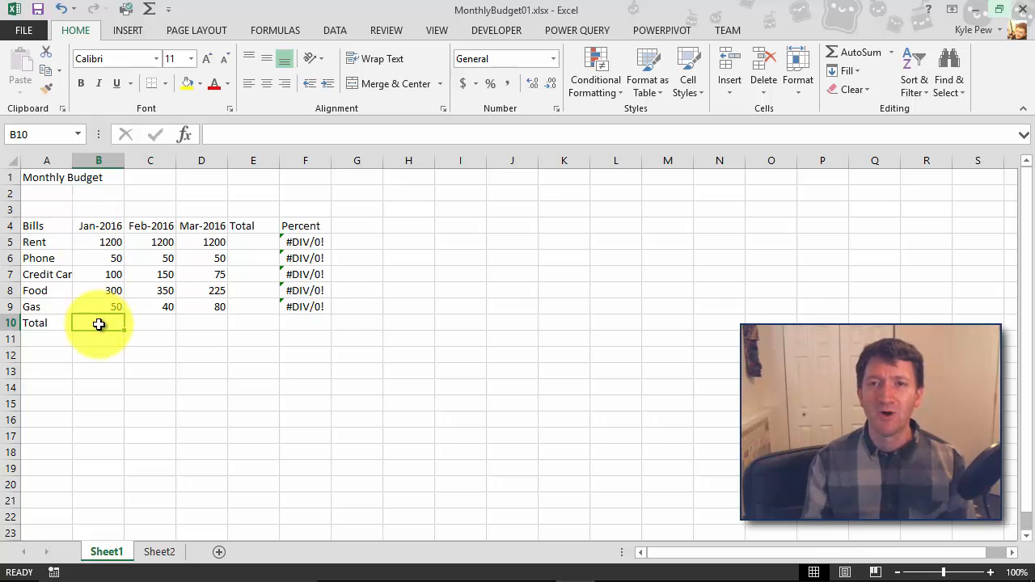
left_click(275, 30)
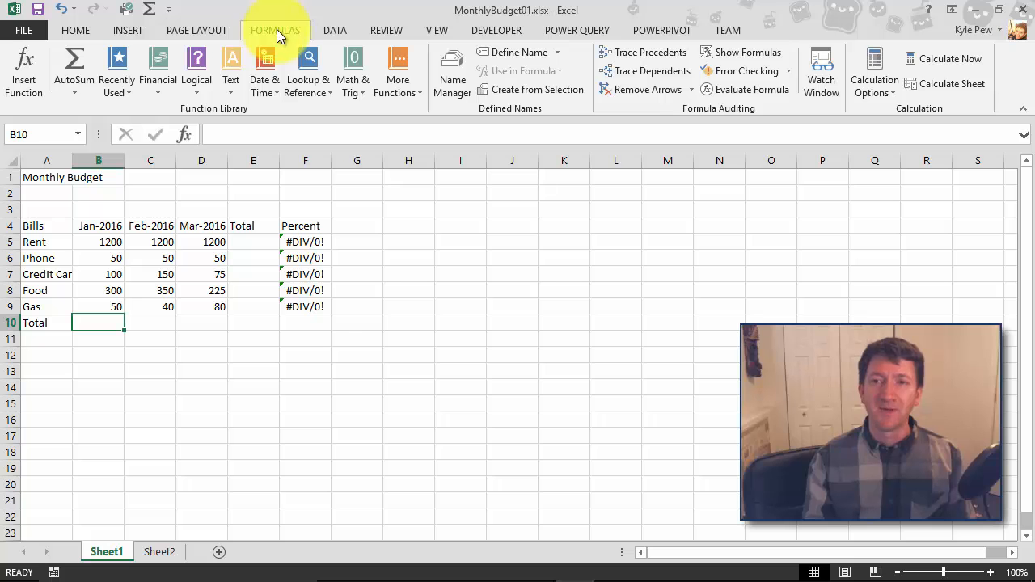
left_click(346, 90)
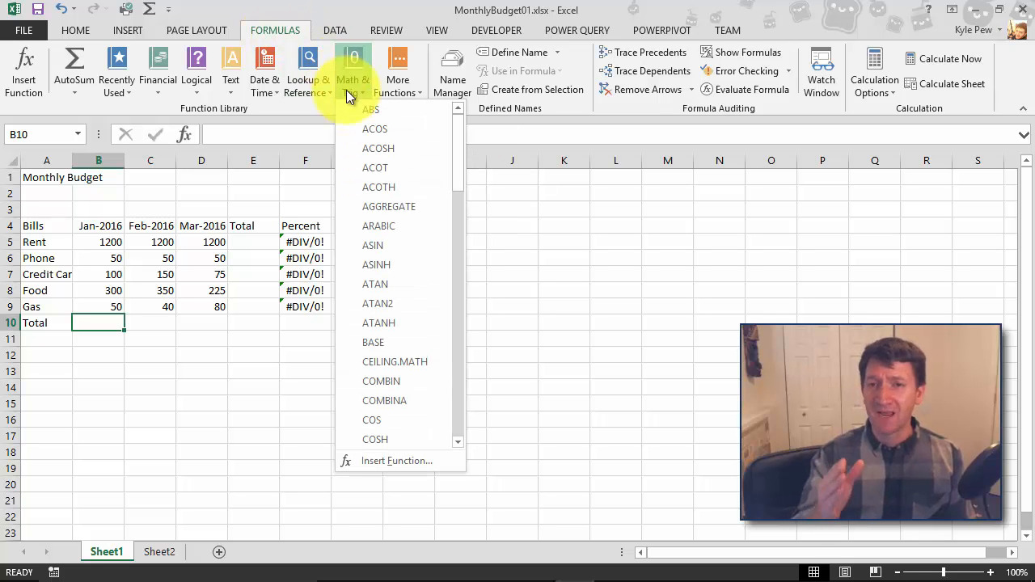
left_click_drag(456, 149, 457, 382)
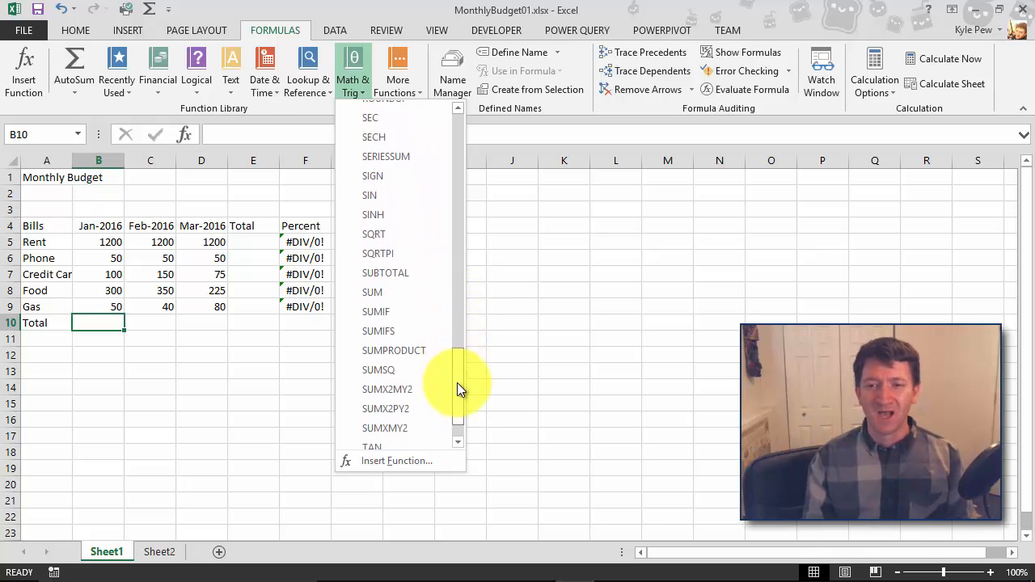
left_click(395, 290)
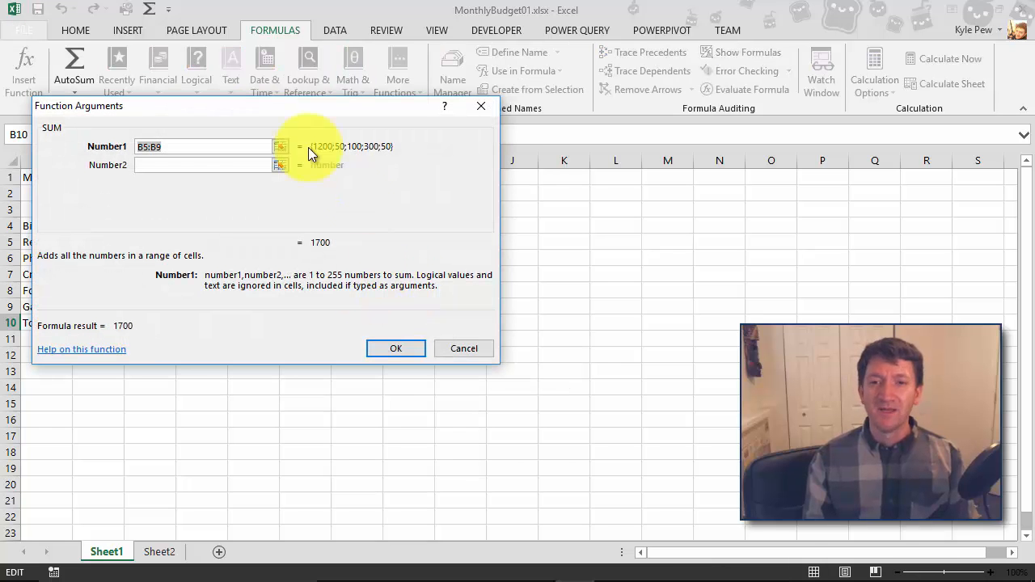
left_click_drag(228, 102, 246, 80)
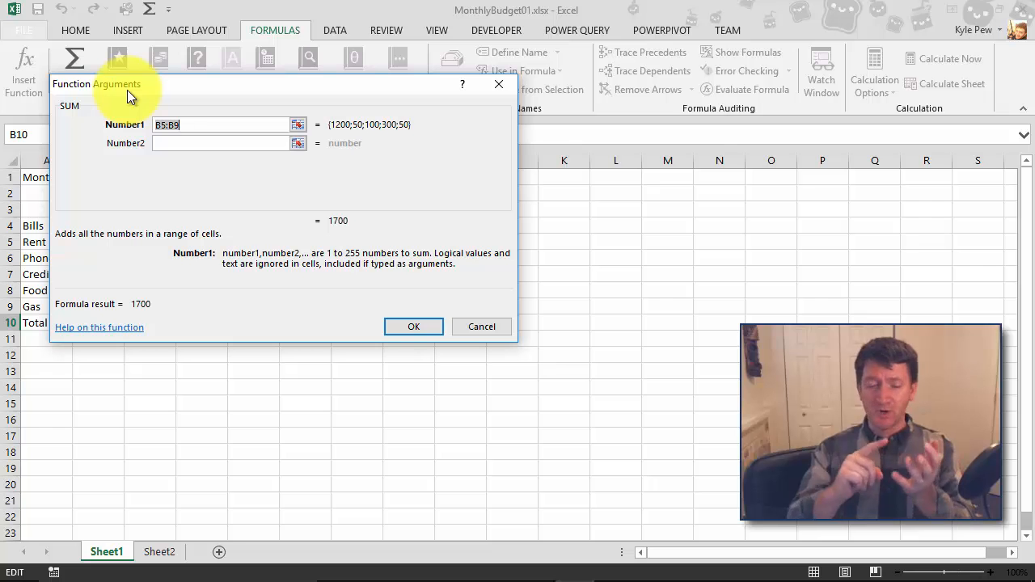
left_click_drag(127, 90, 213, 78)
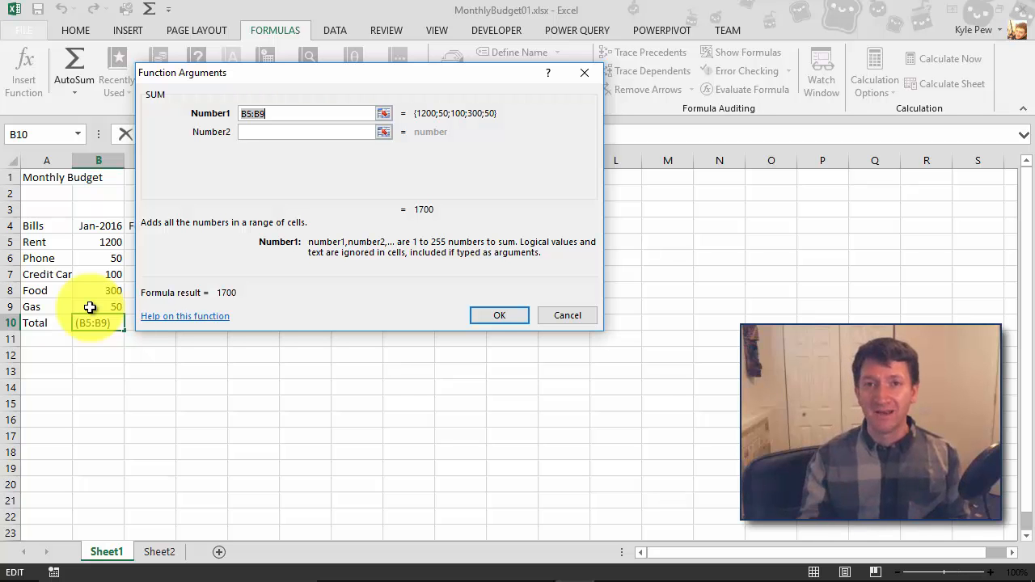
Clear the suggested Number1 argument, select the range B5:B9 for it instead, and complete the January total.
left_click(283, 113)
key("BackSpace")
key("BackSpace")
key("BackSpace")
key("BackSpace")
key("BackSpace")
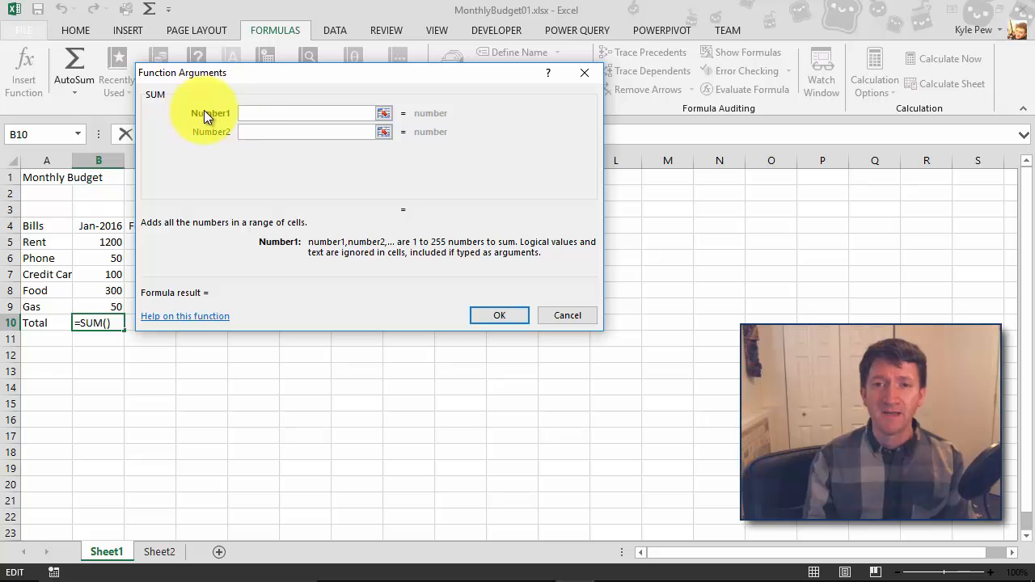
left_click_drag(103, 239, 115, 305)
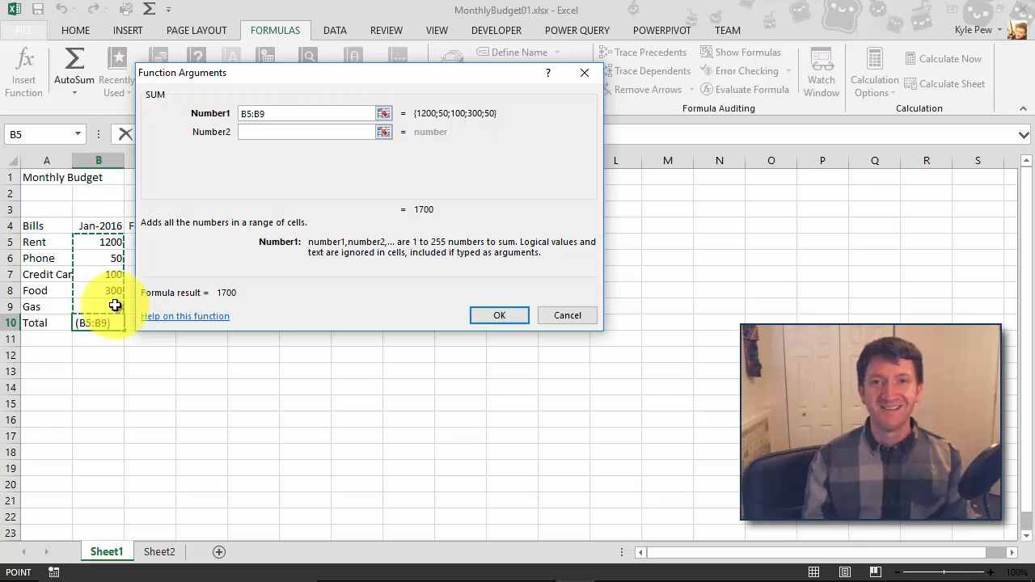
left_click(480, 321)
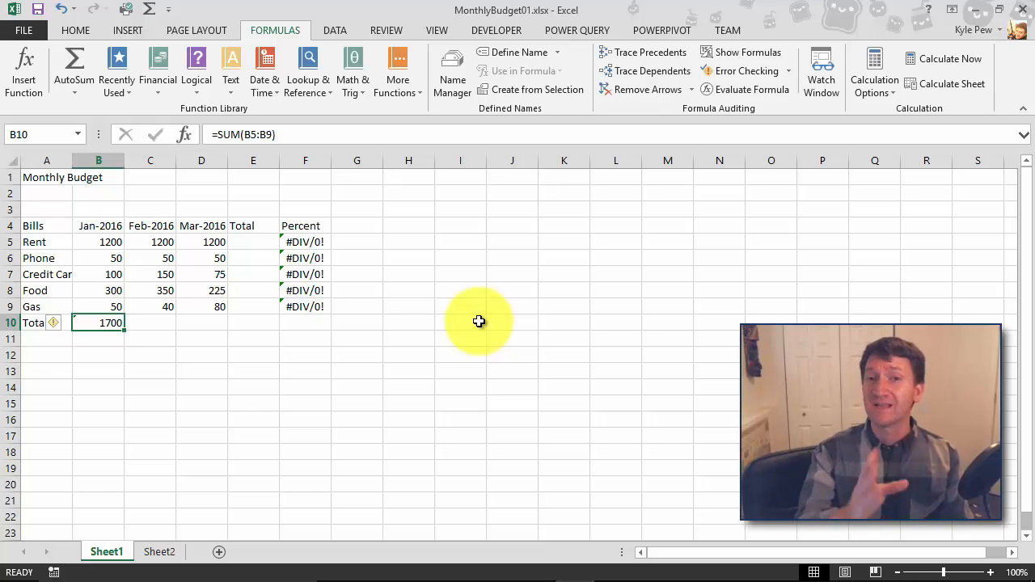
Total the February bills in C10 with the Math & Trig SUM function, accepting C5:C9 as its range.
left_click(141, 322)
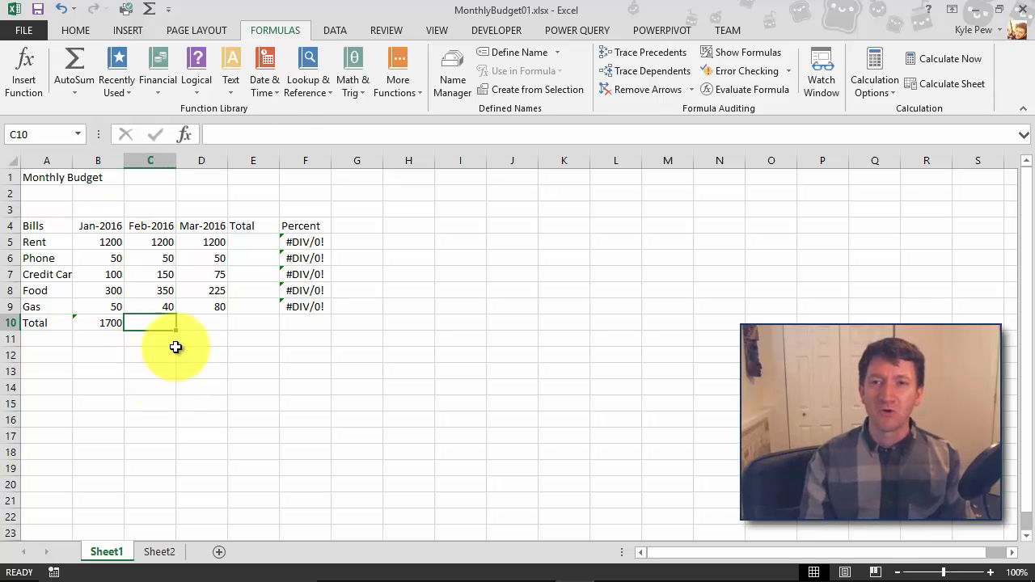
left_click(350, 93)
scroll(395, 225, "down", 13)
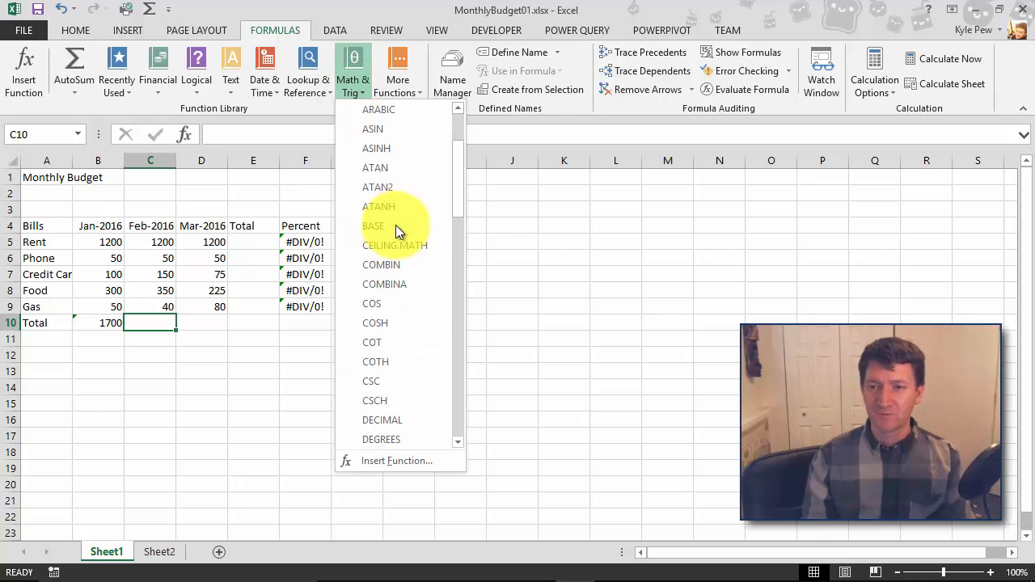
scroll(395, 225, "down", 5)
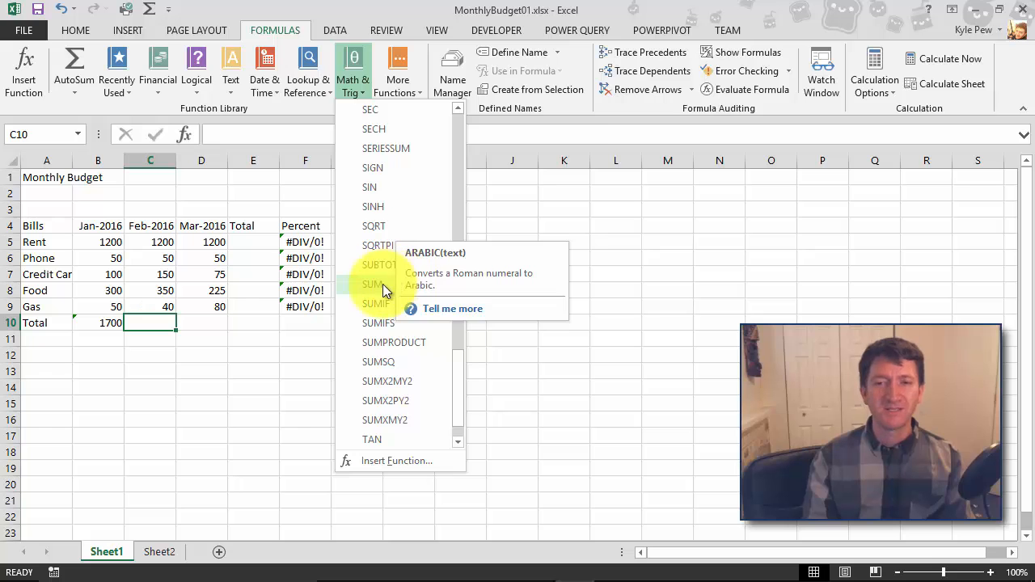
left_click(382, 284)
left_click_drag(218, 74, 265, 69)
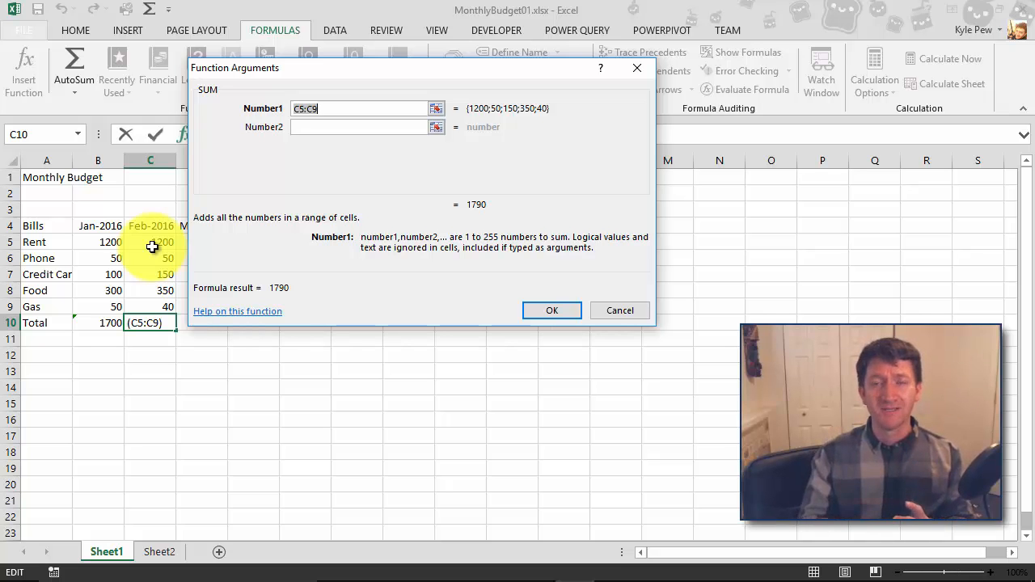
left_click(550, 311)
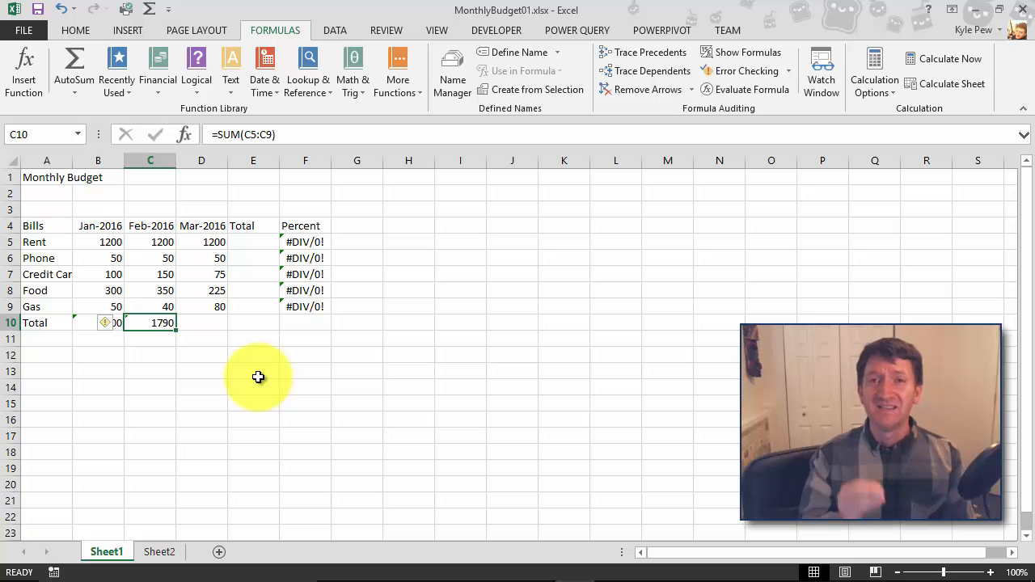
Examine the SUM formula and its referenced range in the February total cell C10.
double_click(154, 325)
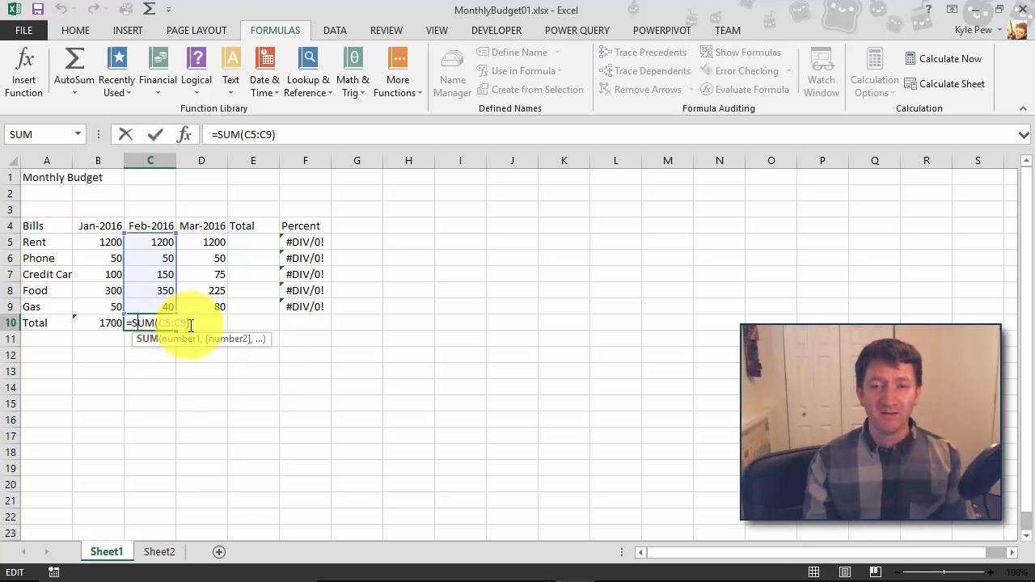
left_click(189, 324)
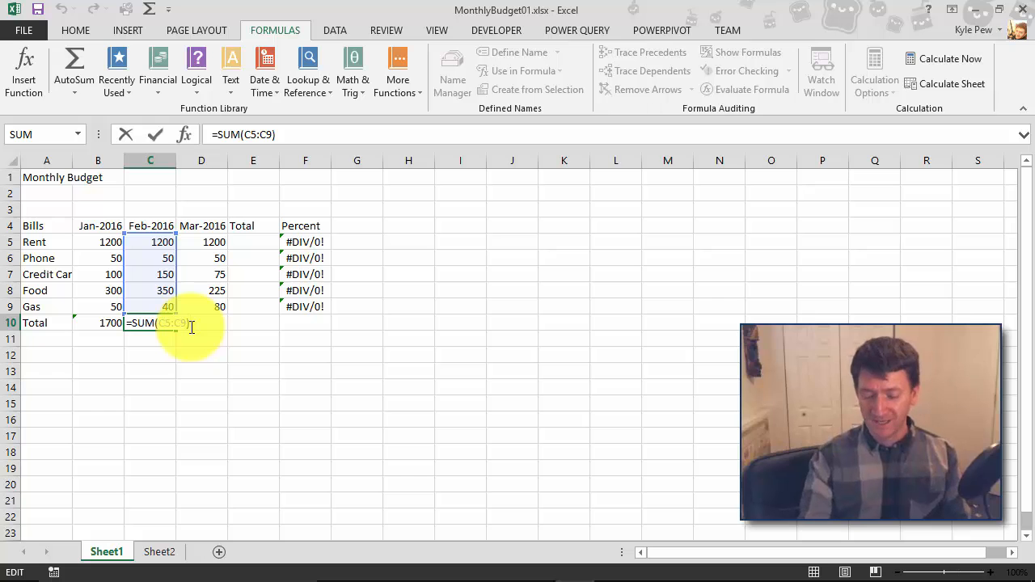
key("Return")
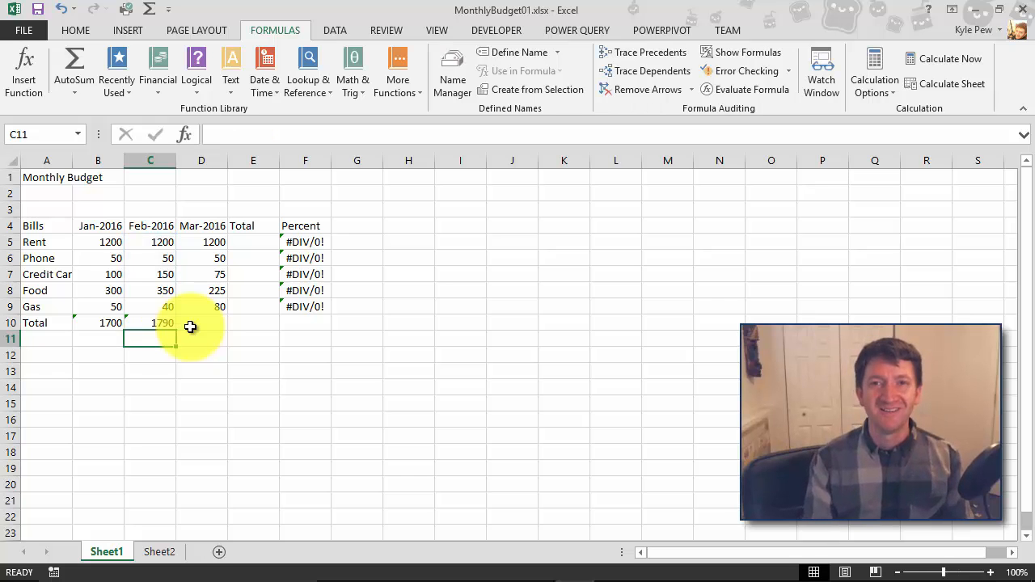